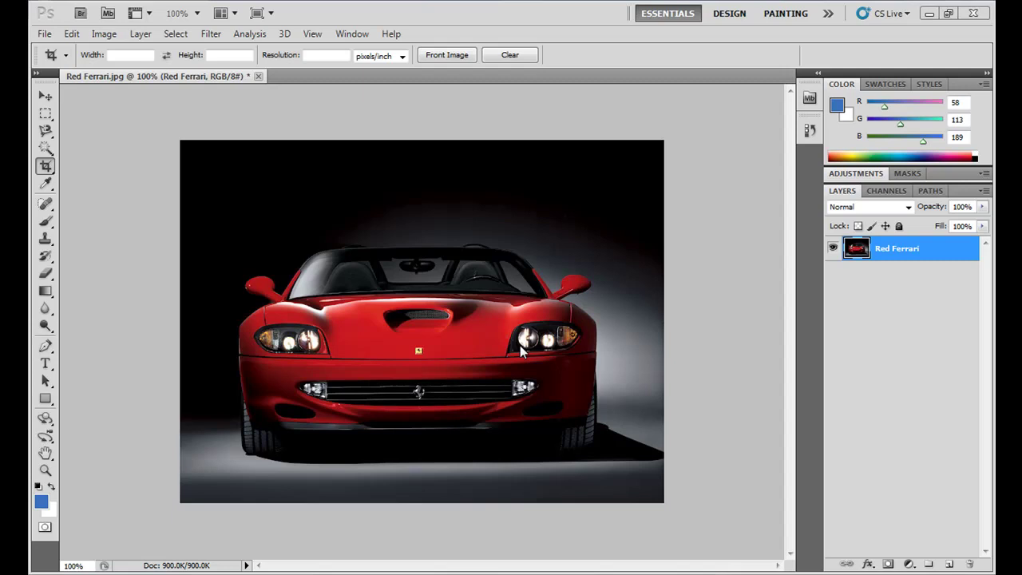
# Step: Duplicate the Red Ferrari layer, creating a Red Ferrari copy layer above it
pyautogui.click(890, 250)
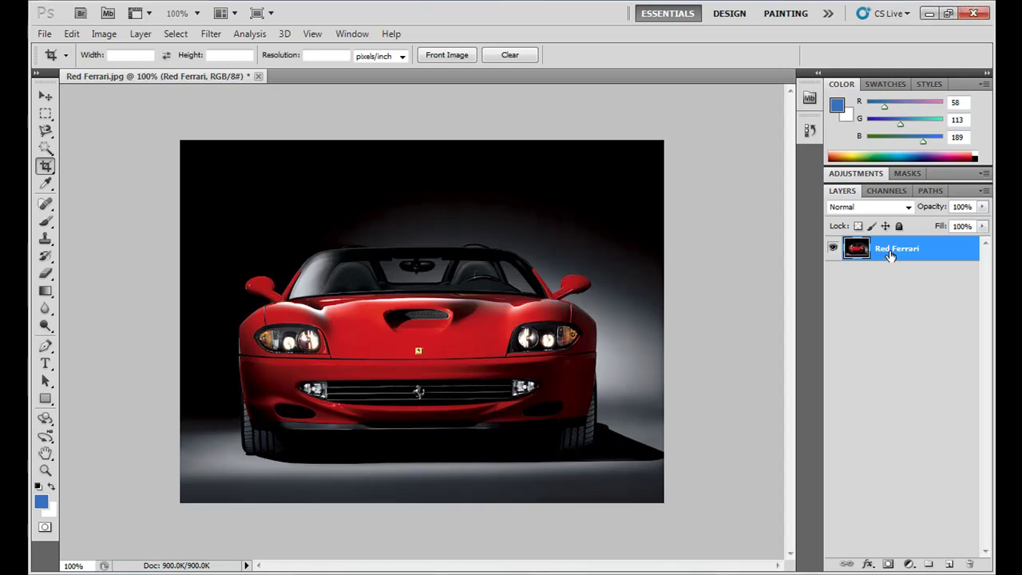
pyautogui.rightClick(890, 250)
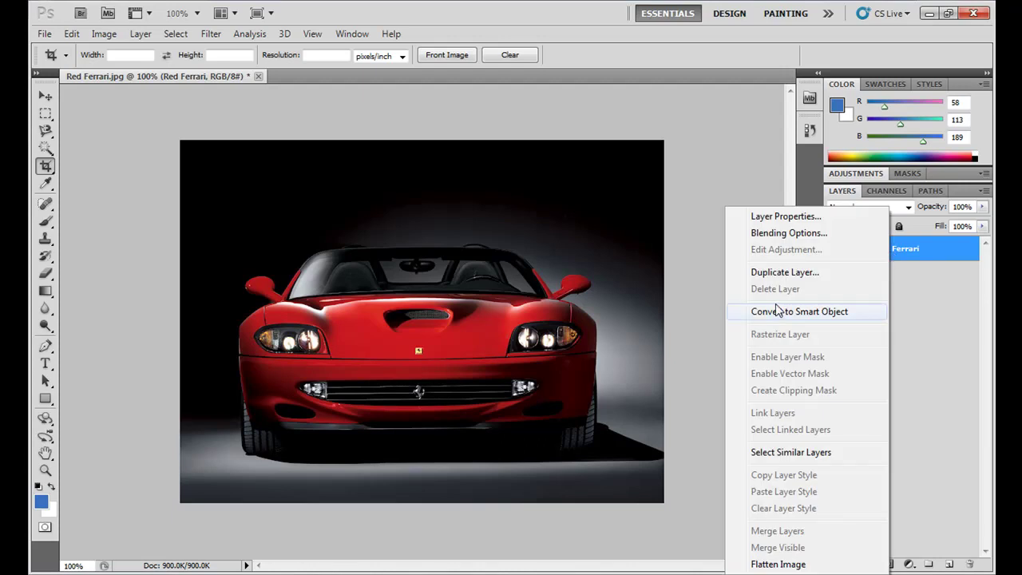
pyautogui.click(777, 272)
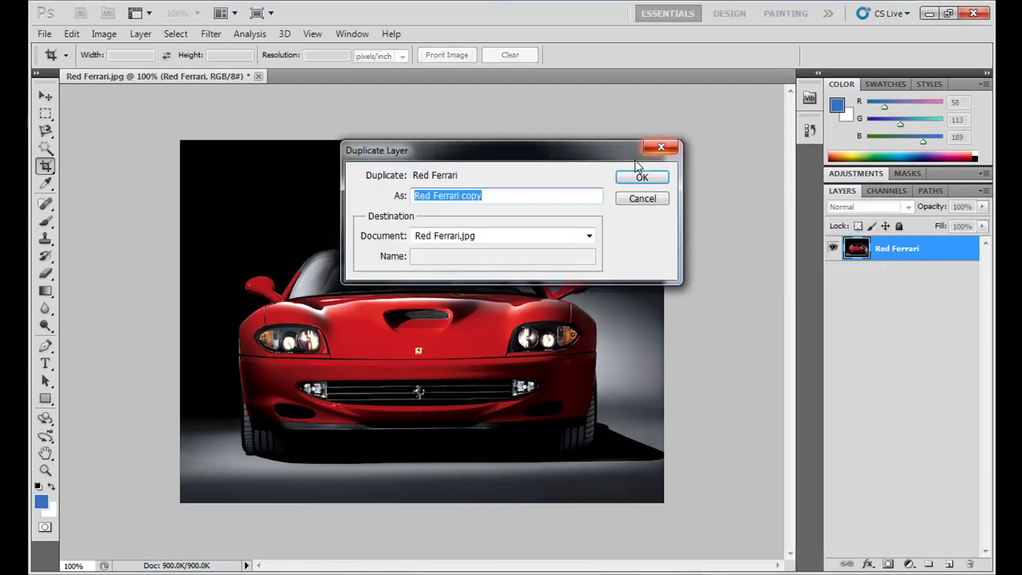
pyautogui.click(641, 175)
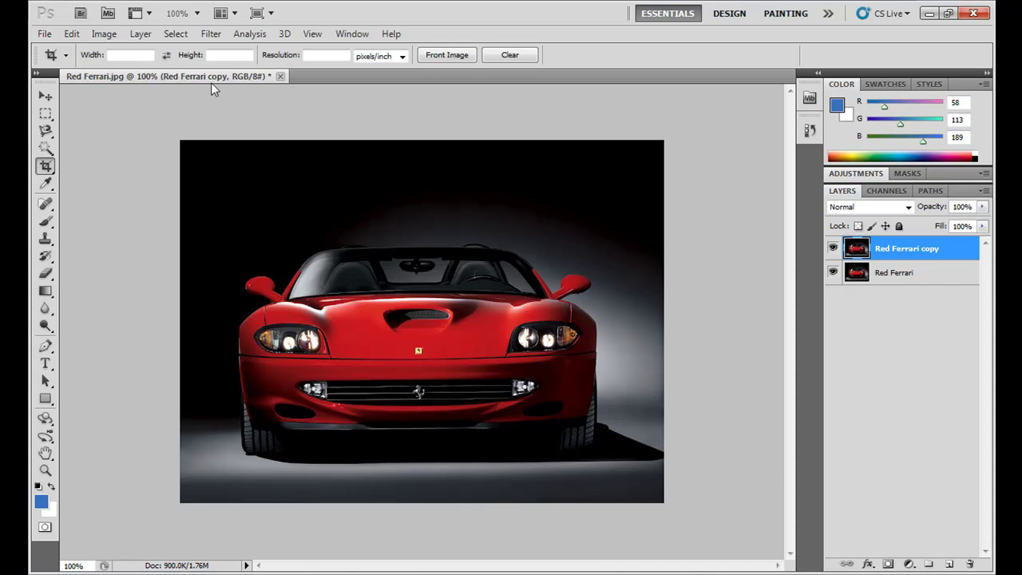
# Step: Apply an 80% brightness Lens Flare to the left headlight on the copy layer
pyautogui.click(211, 35)
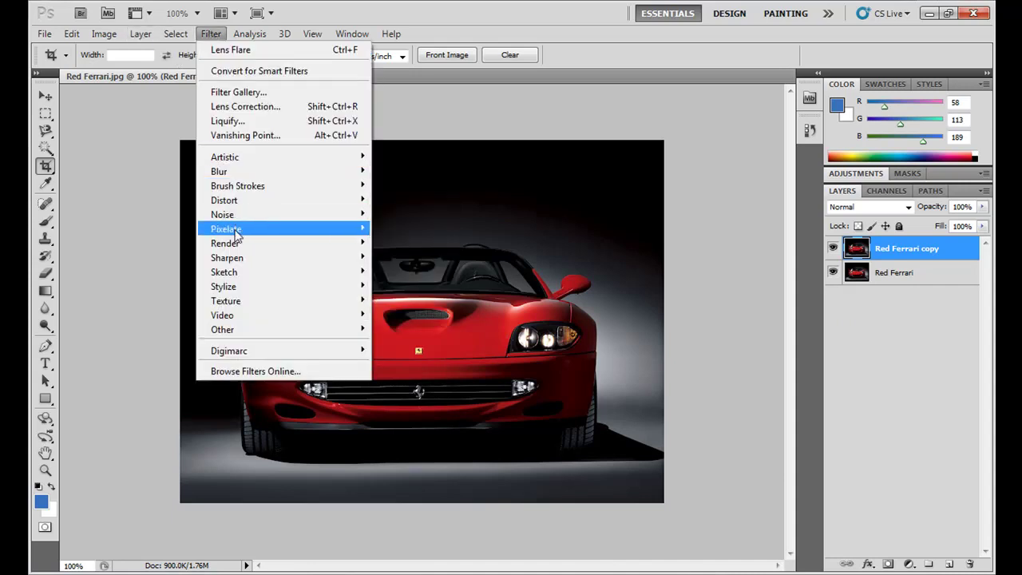
pyautogui.moveTo(239, 244)
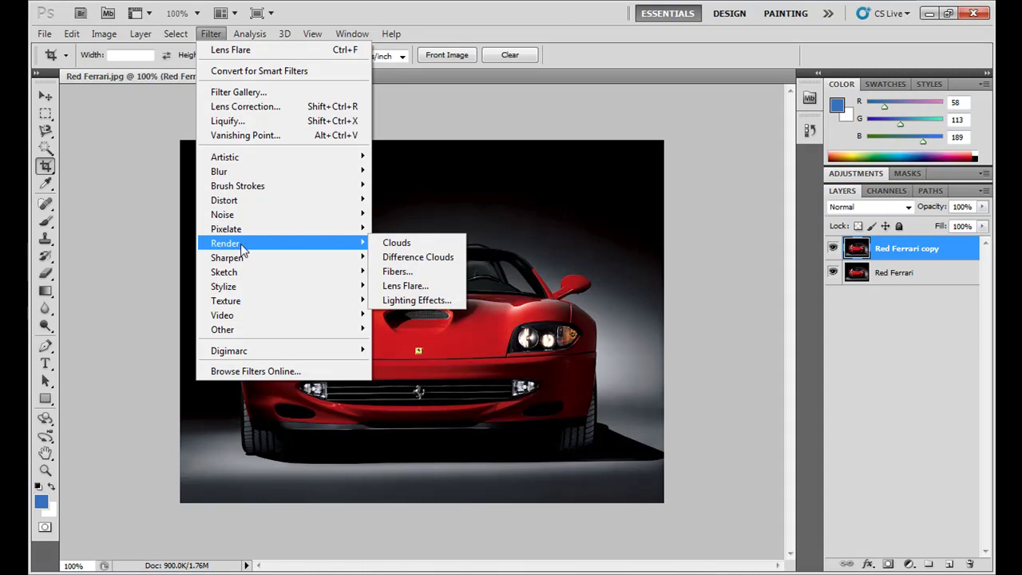
pyautogui.click(406, 285)
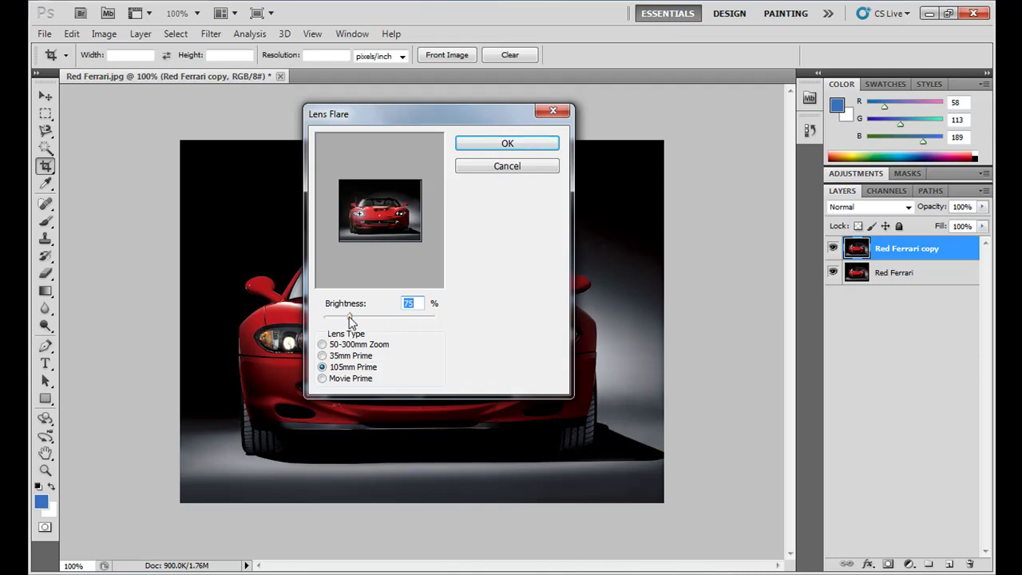
pyautogui.moveTo(349, 320); pyautogui.dragTo(353, 322)
pyautogui.click(485, 149)
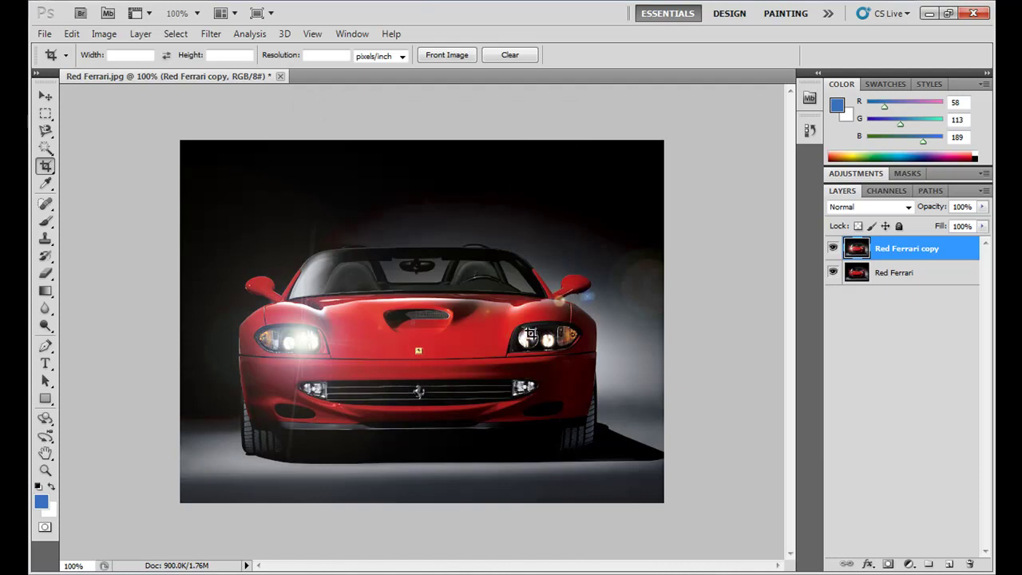
# Step: Apply a second 80% Lens Flare centred on the right headlight
pyautogui.click(210, 34)
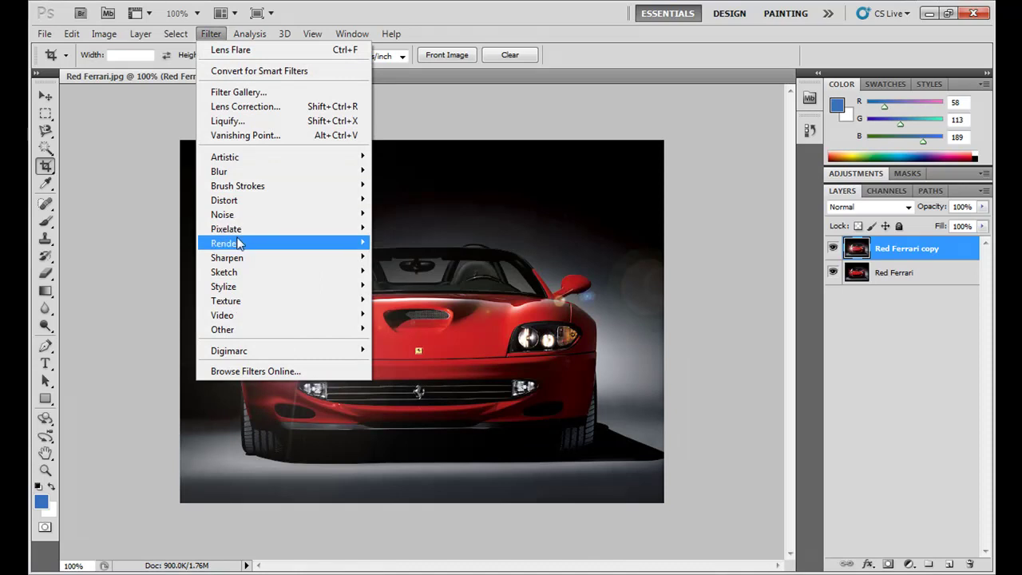
pyautogui.moveTo(363, 242)
pyautogui.click(415, 288)
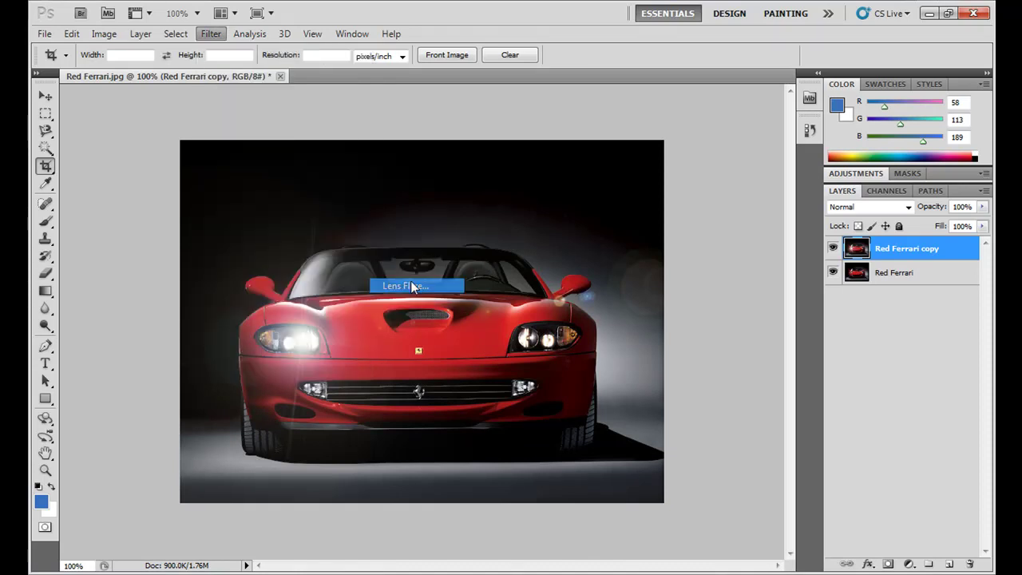
pyautogui.click(396, 214)
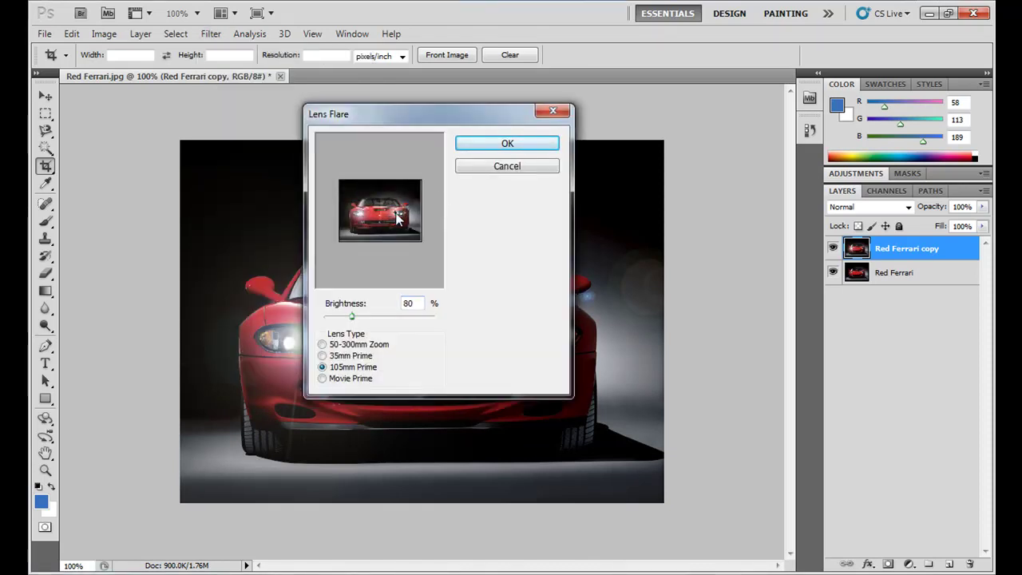
pyautogui.moveTo(398, 216); pyautogui.dragTo(405, 216)
pyautogui.click(492, 146)
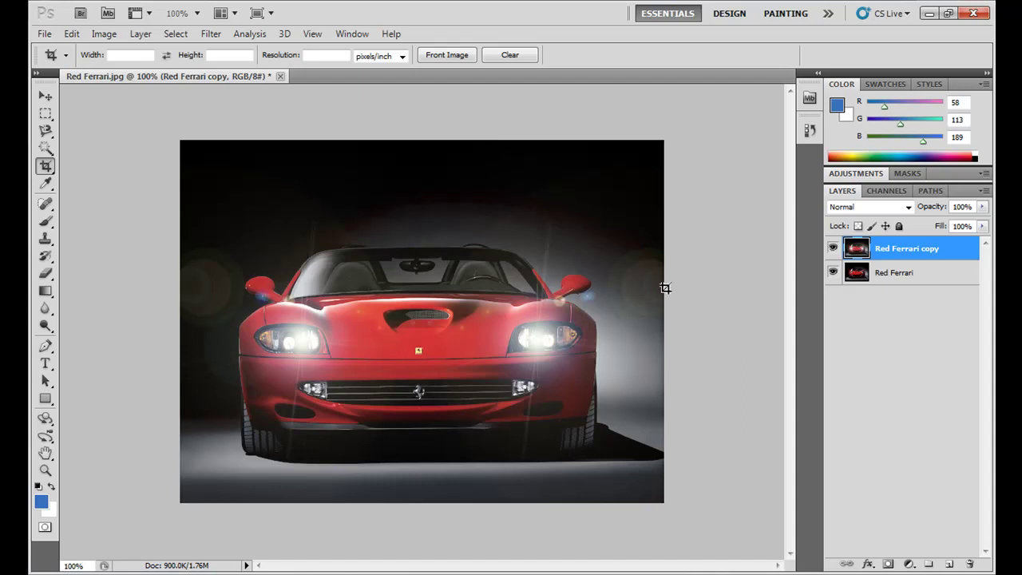
# Step: Show the Animation panel from the Window menu and duplicate frame 1 into frame 2
pyautogui.click(355, 35)
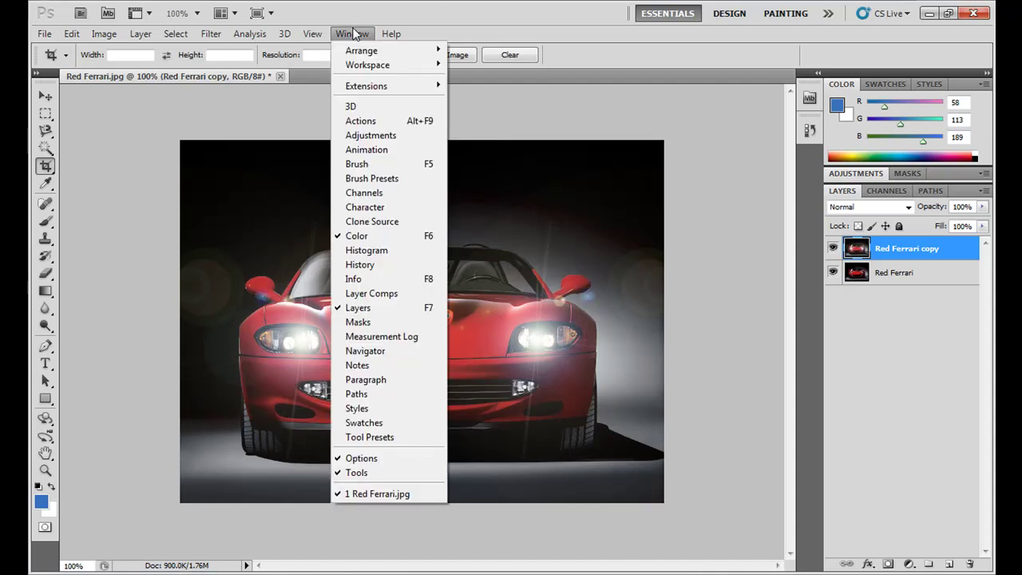
pyautogui.click(367, 152)
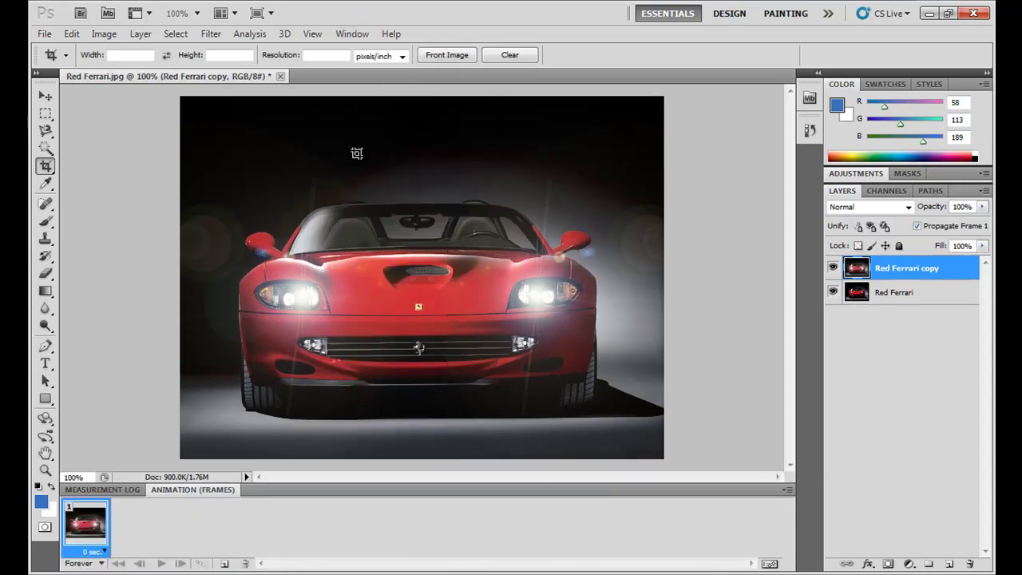
pyautogui.click(225, 566)
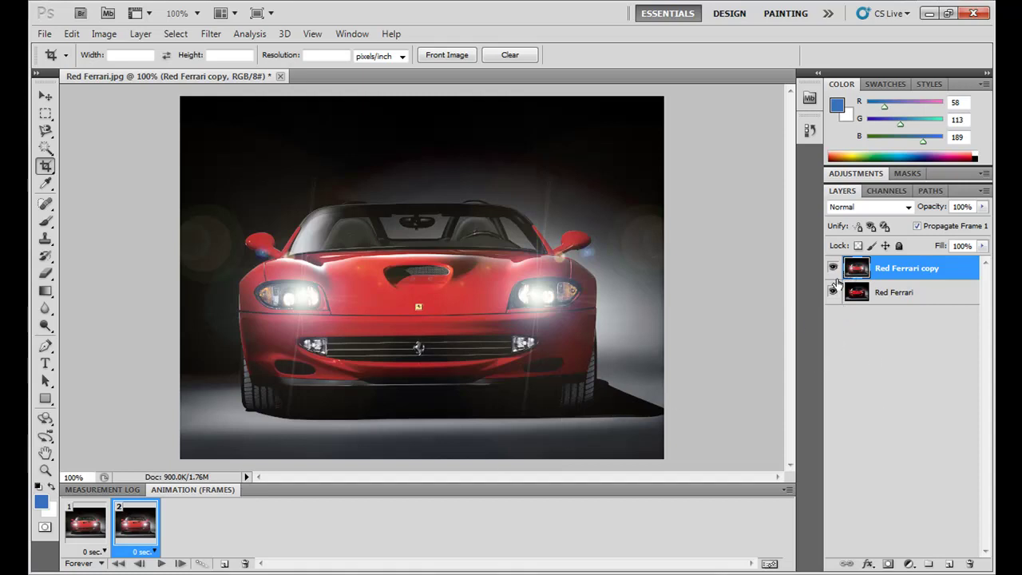
# Step: Hide the Red Ferrari copy layer in frame 1, show it in frame 2, and play the animation
pyautogui.click(83, 536)
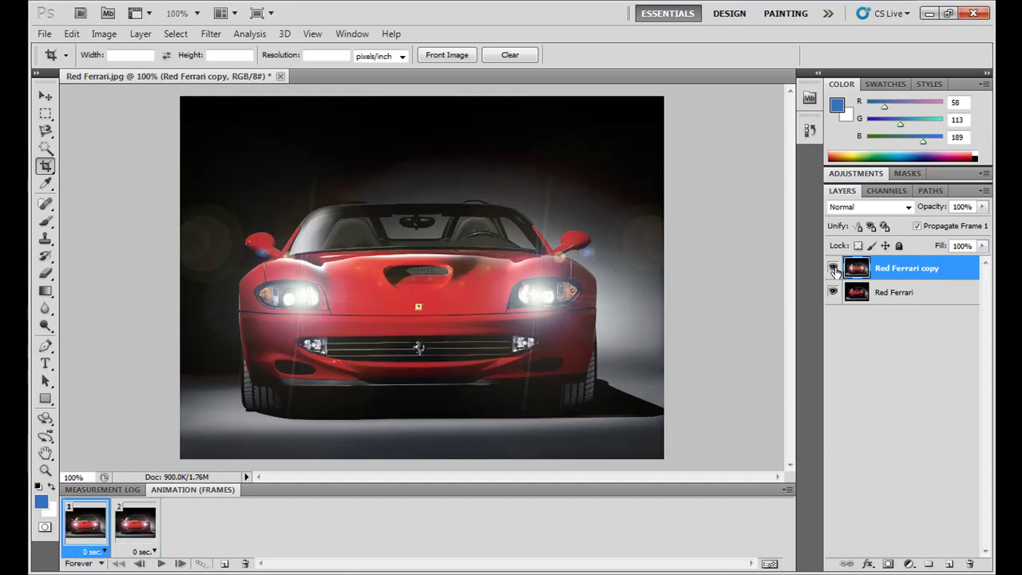
pyautogui.click(833, 269)
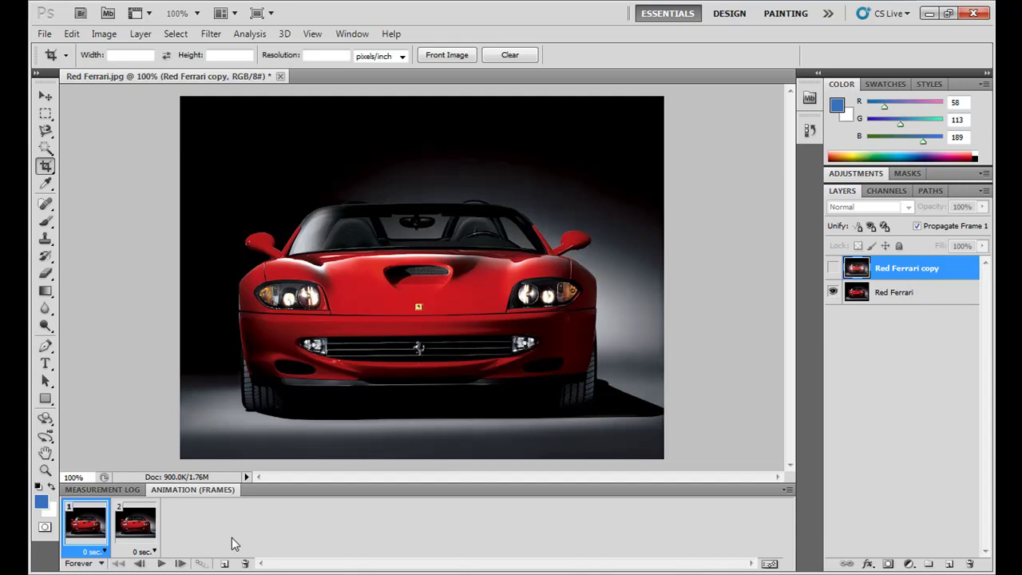
pyautogui.click(140, 533)
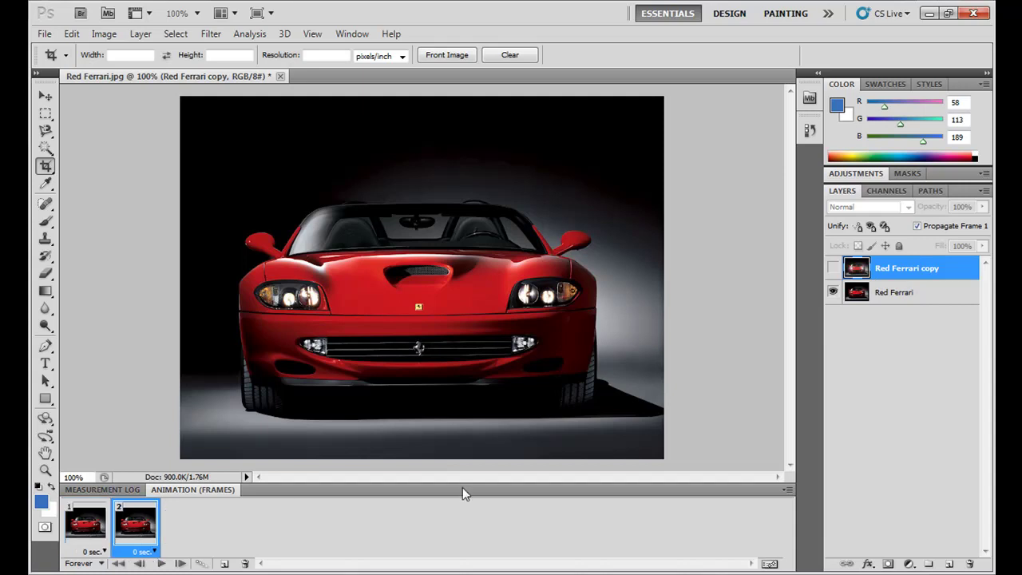
pyautogui.click(833, 268)
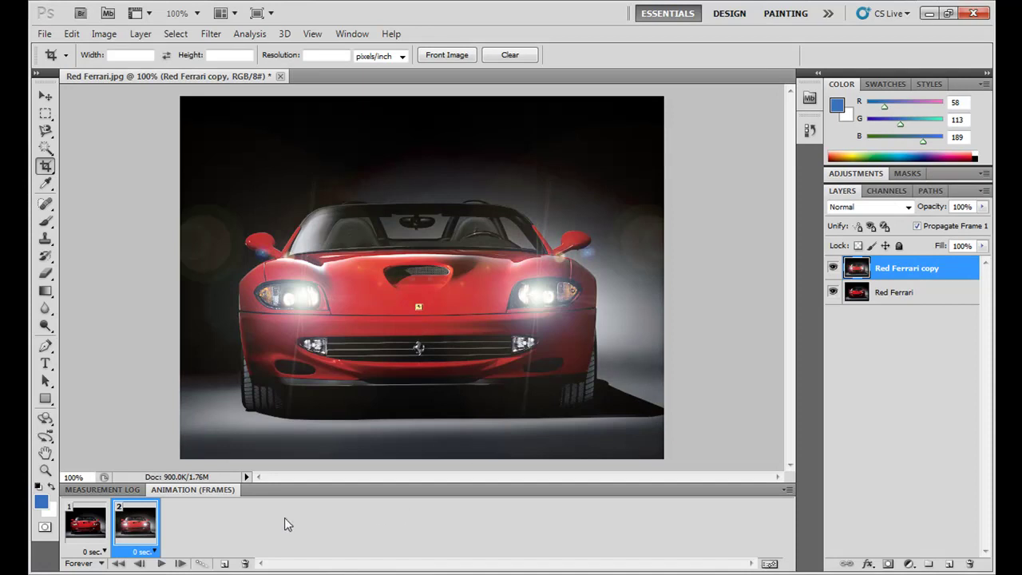
pyautogui.click(161, 565)
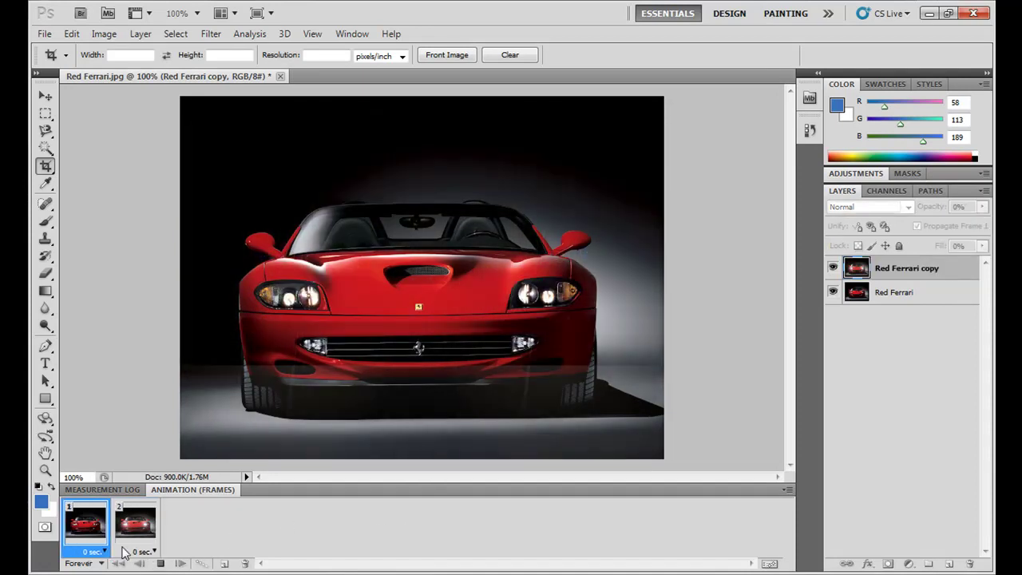
# Step: Stop playback, set frames 1 and 2 to 0.5 sec delay, and replay
pyautogui.click(166, 565)
pyautogui.click(104, 551)
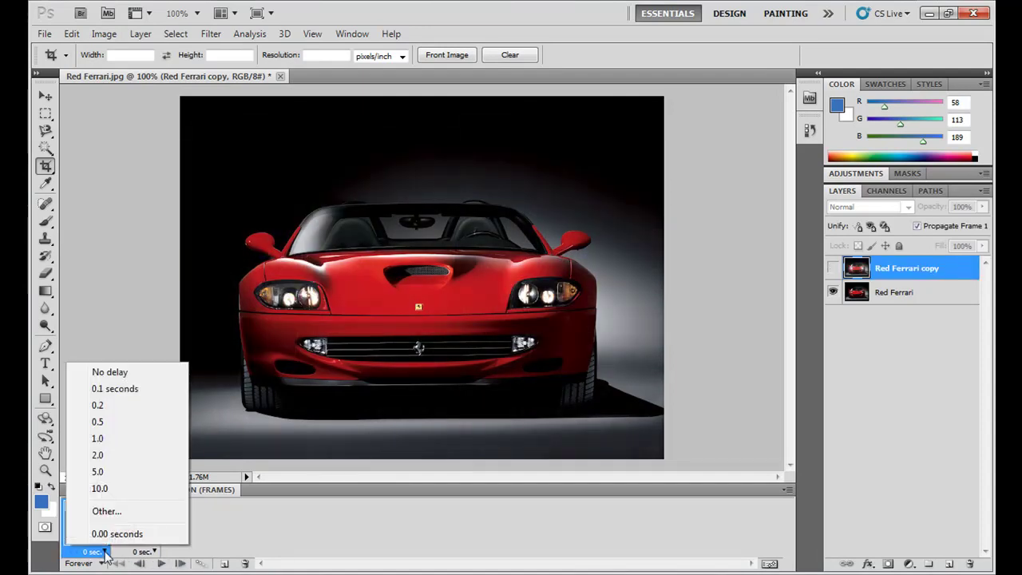
pyautogui.click(109, 421)
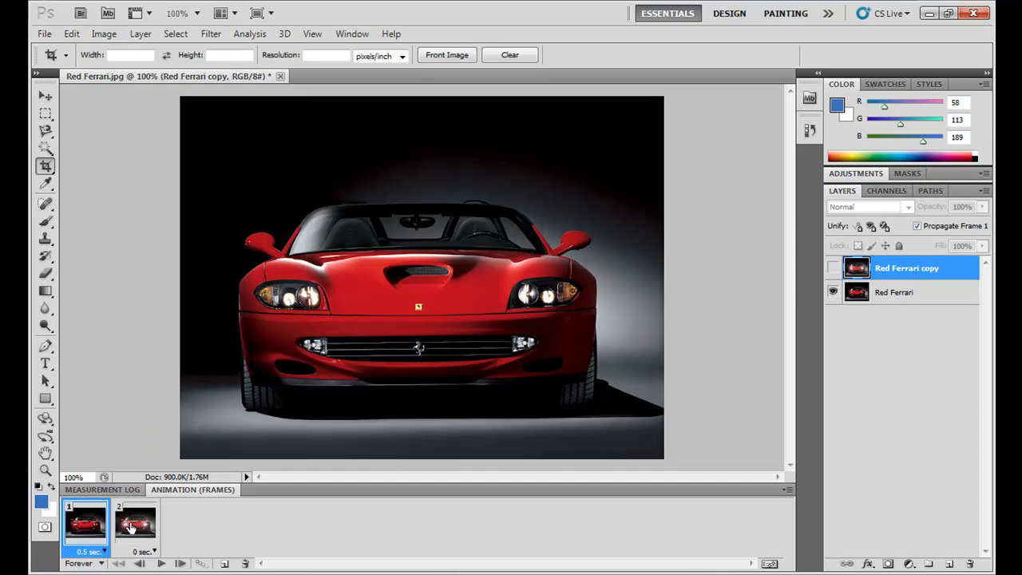
pyautogui.click(148, 551)
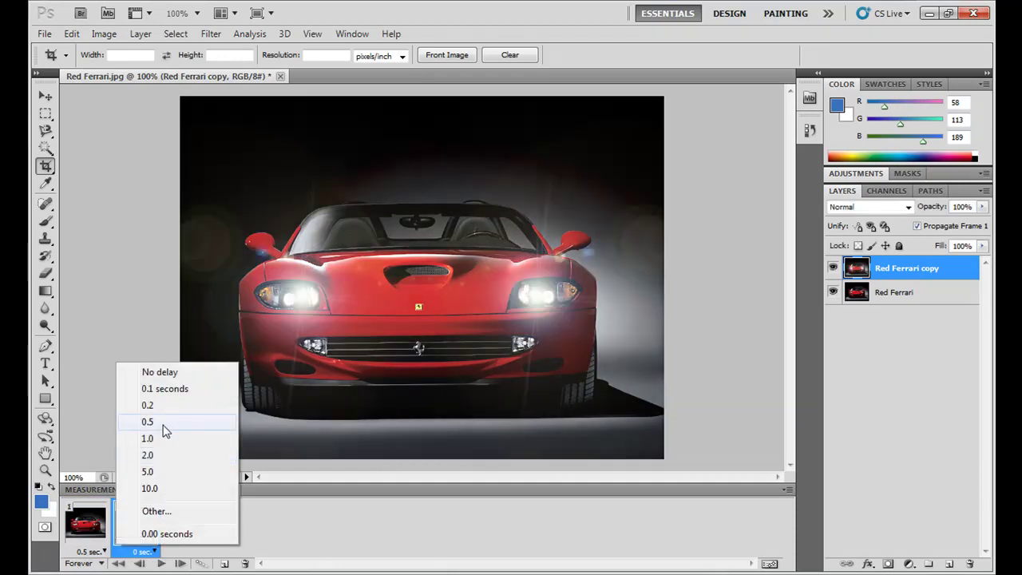
pyautogui.click(164, 423)
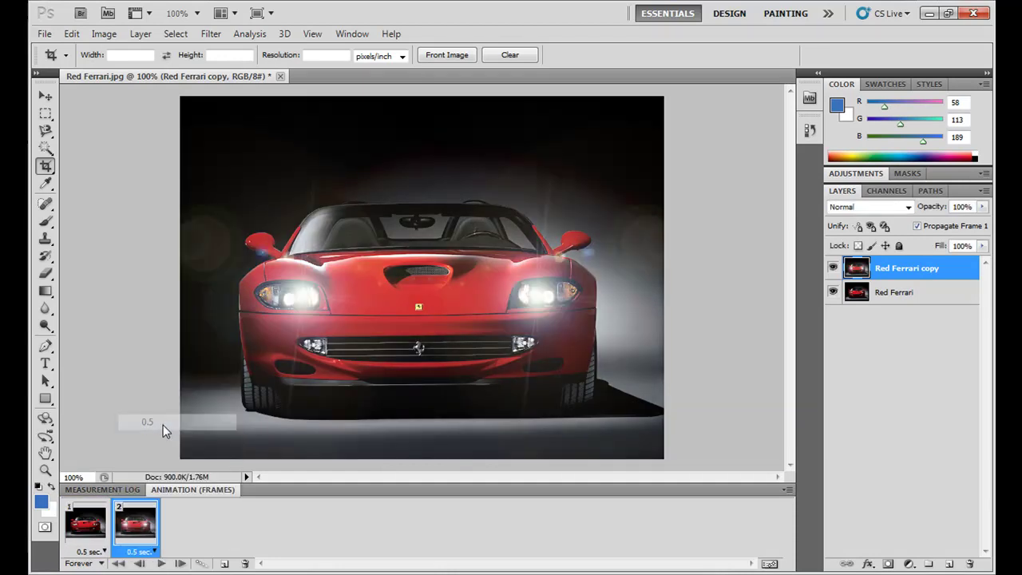
pyautogui.click(160, 564)
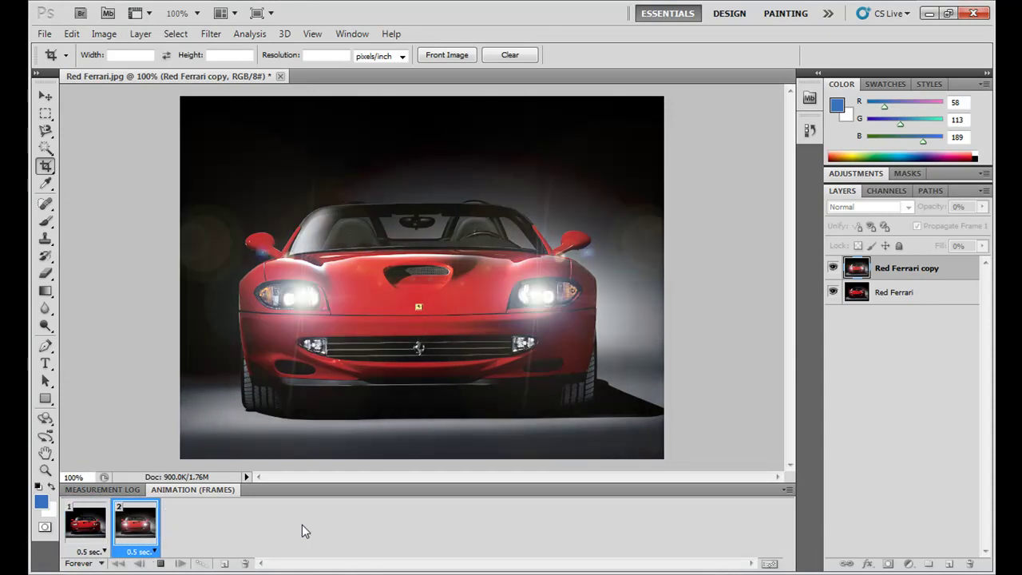
# Step: Save the animation via Save for Web & Devices as a forever-looping GIF
pyautogui.click(45, 34)
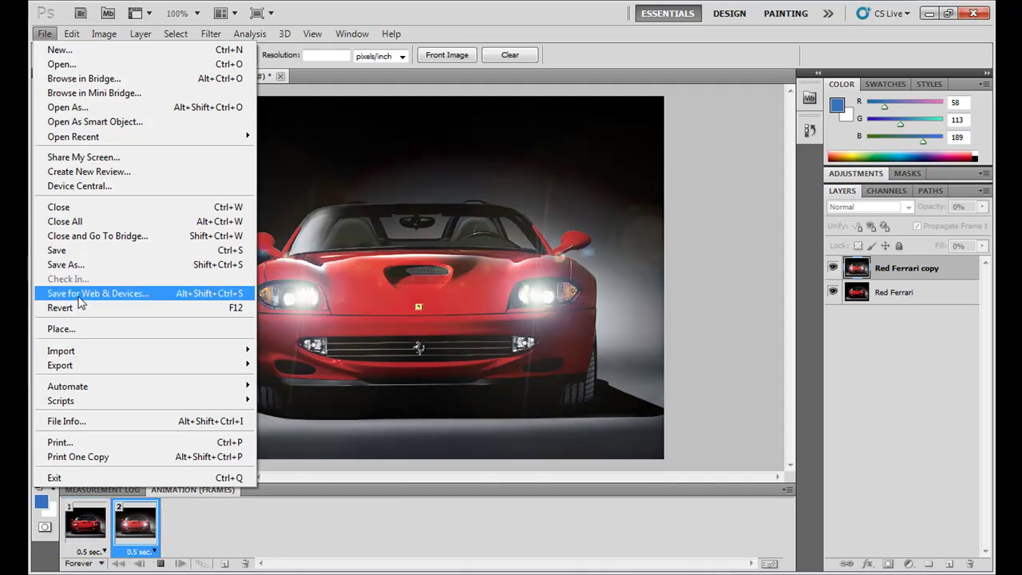
pyautogui.press('Escape')
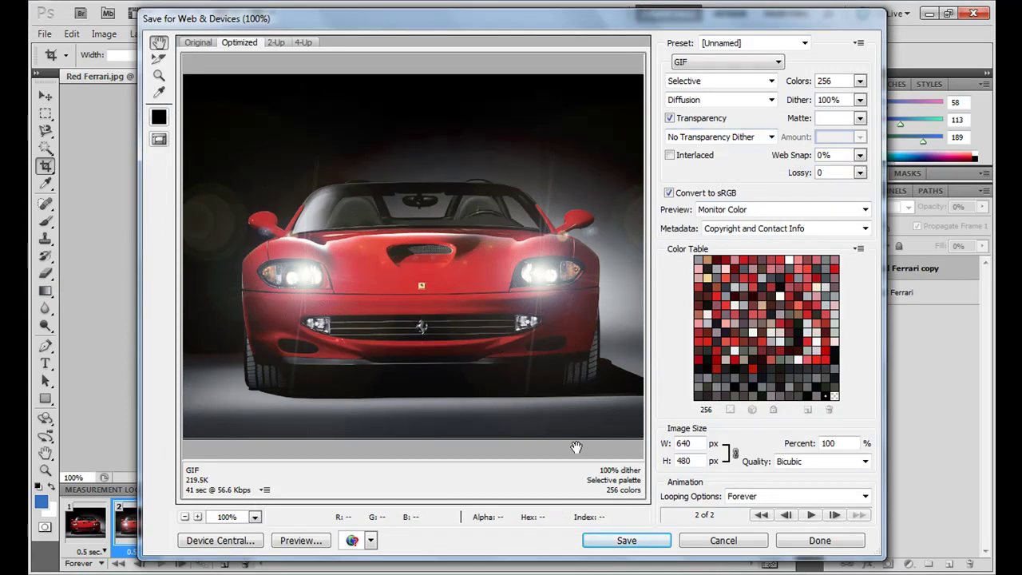
pyautogui.click(638, 541)
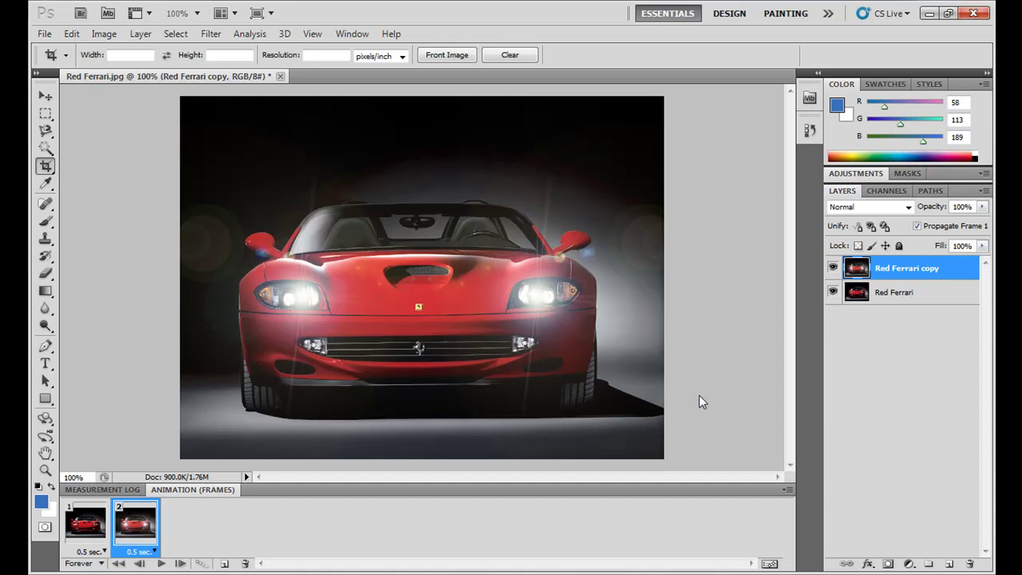